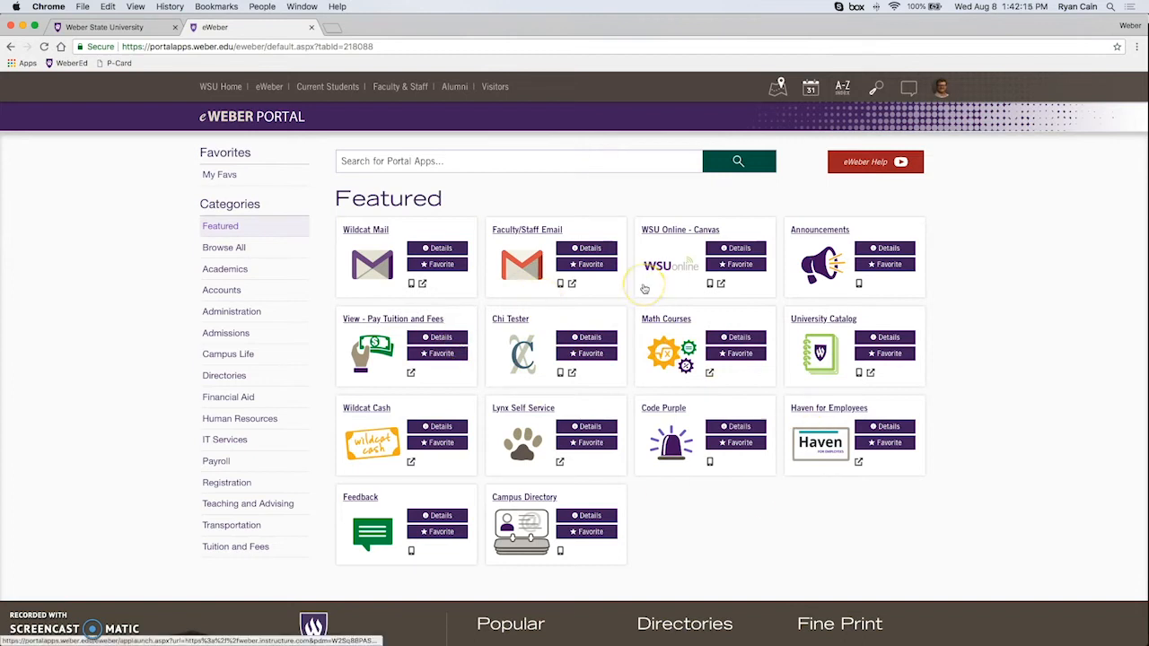
# Go from My Favs to the portal's Featured apps and launch Wildcat Mail.
pyautogui.click(231, 176)
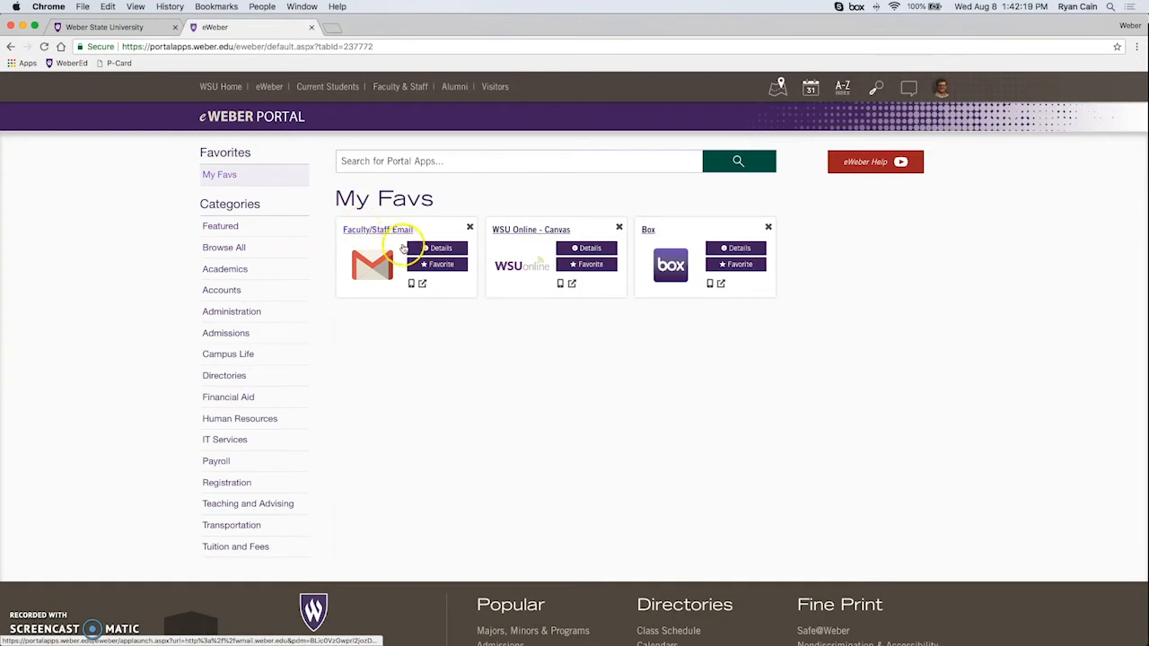
pyautogui.click(226, 227)
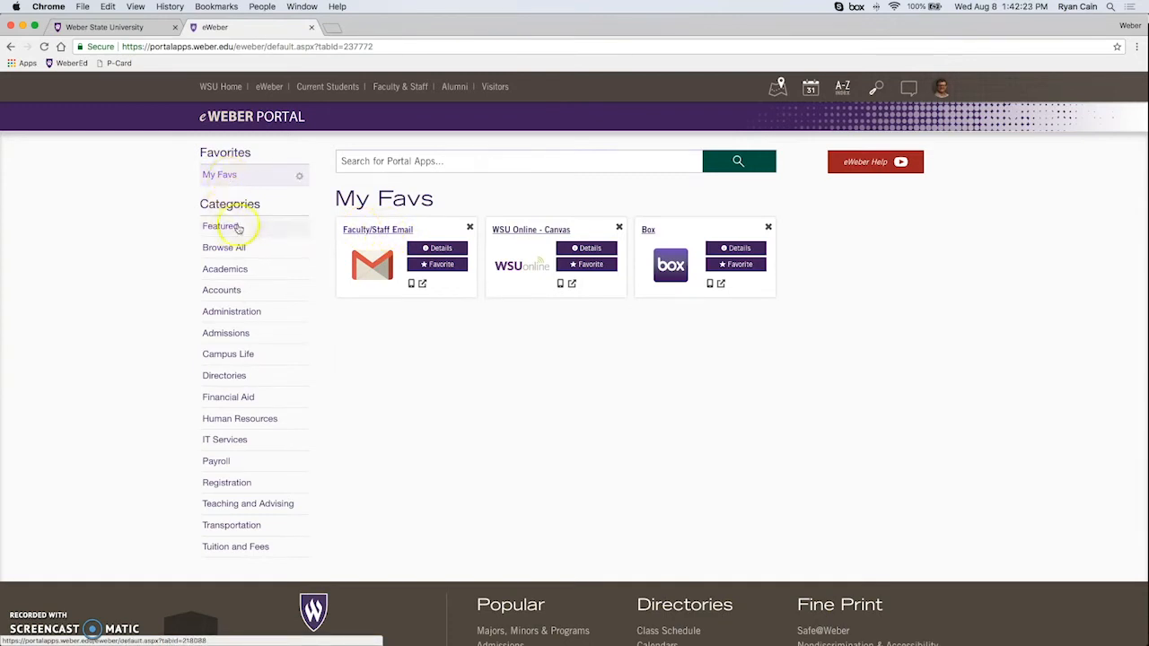
pyautogui.click(365, 230)
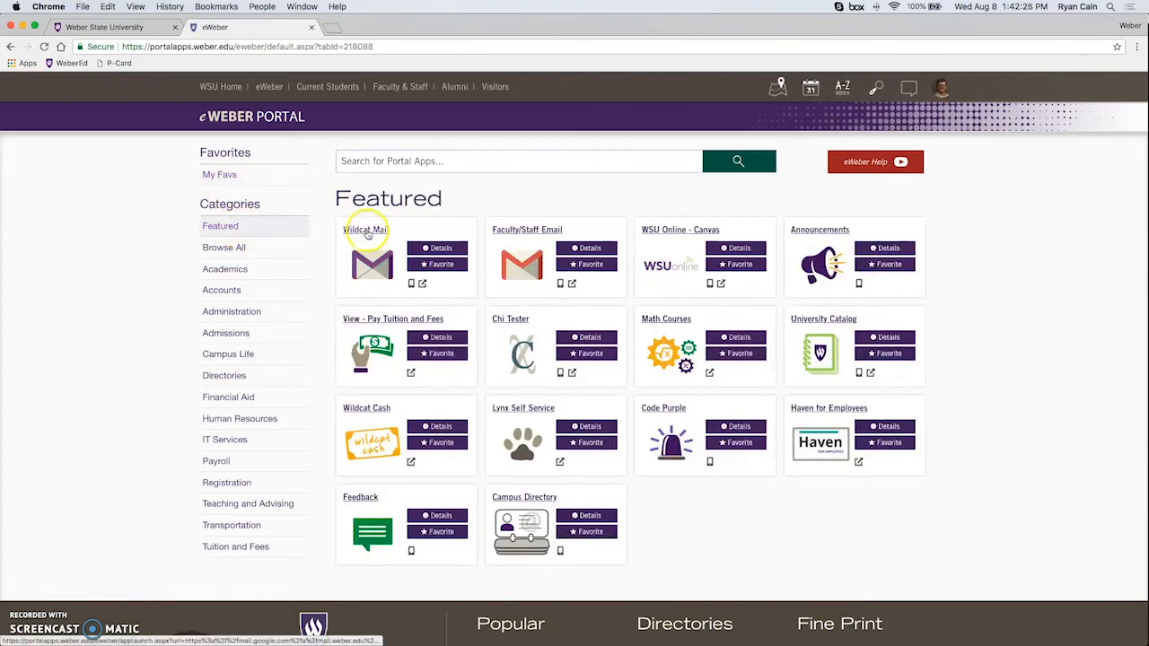
pyautogui.click(367, 232)
# Open Google Drive from the Google apps launcher in the Gmail inbox.
pyautogui.click(504, 228)
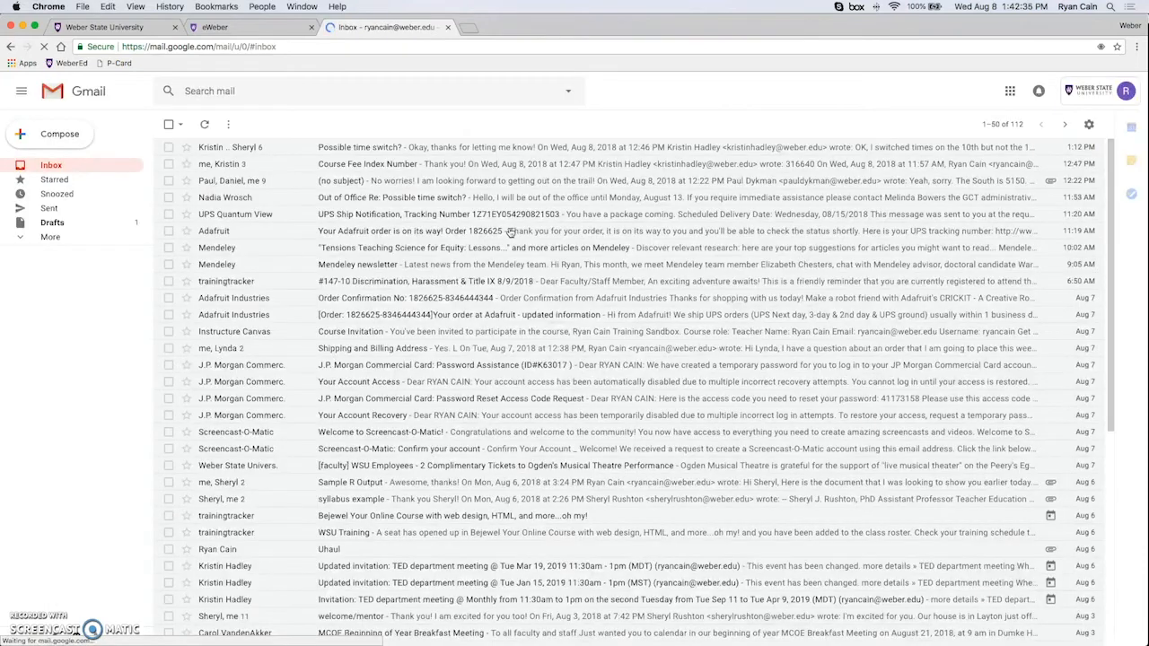
pyautogui.click(1010, 93)
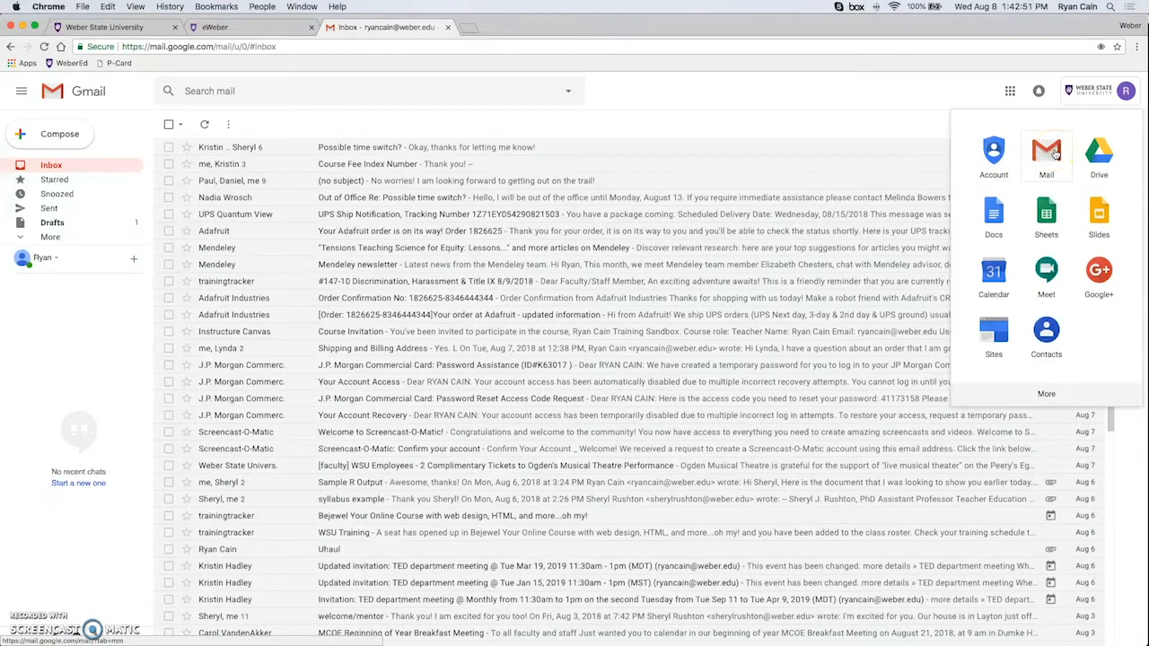
pyautogui.click(1095, 154)
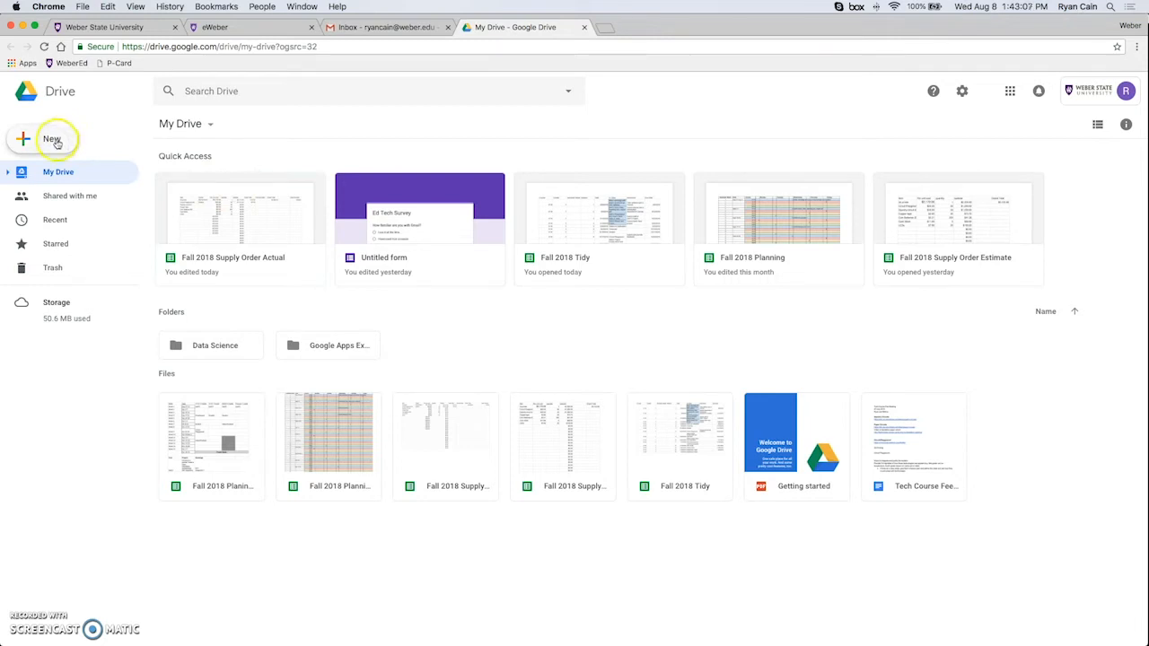
# Create a blank Google Docs document from Drive's New menu and start writing on the page.
pyautogui.click(27, 142)
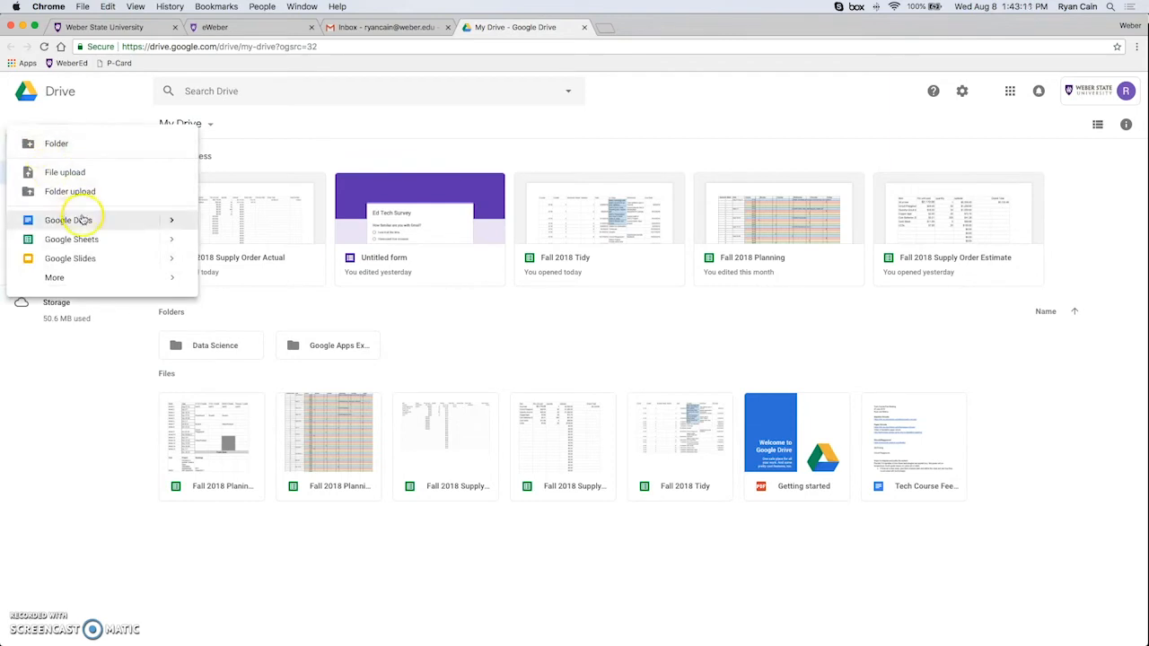
pyautogui.click(105, 224)
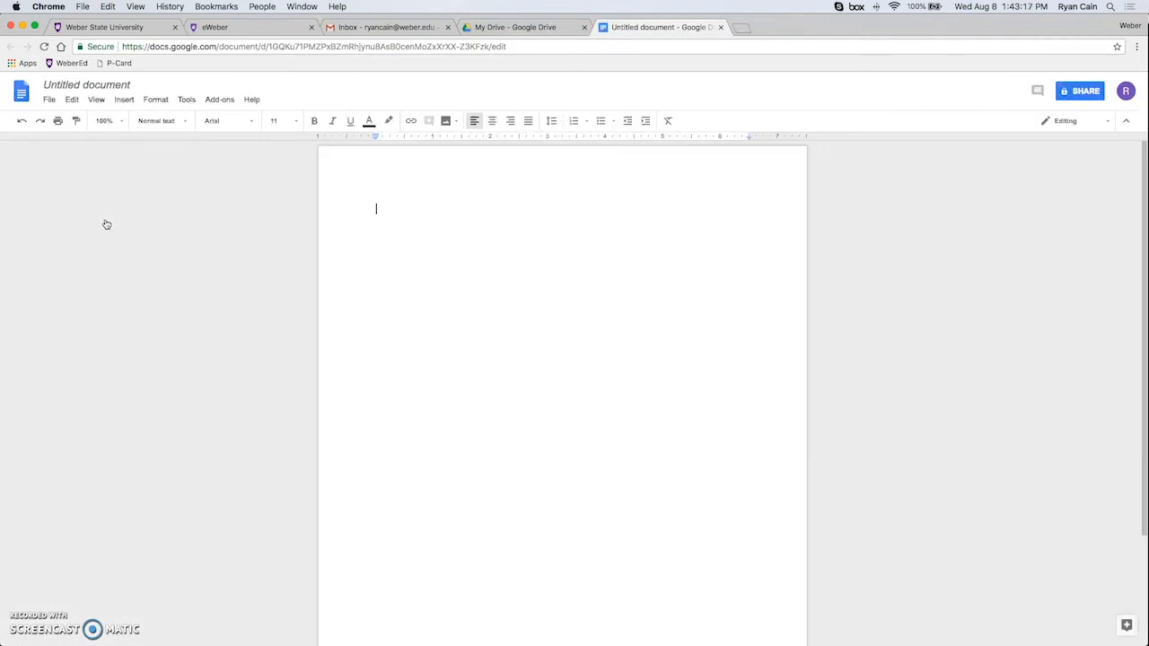
pyautogui.click(391, 239)
# Type the heading 'Today's Lecture Notes' and accept it as the document title.
pyautogui.write("Today's Lecture Notes")
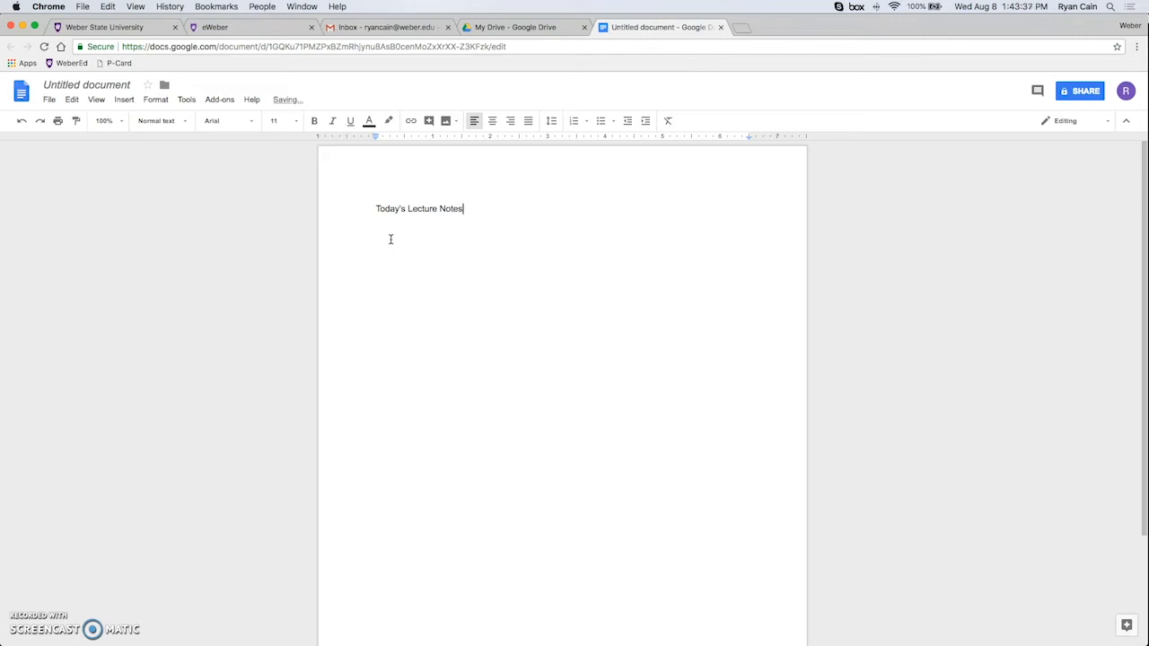
pyautogui.click(79, 83)
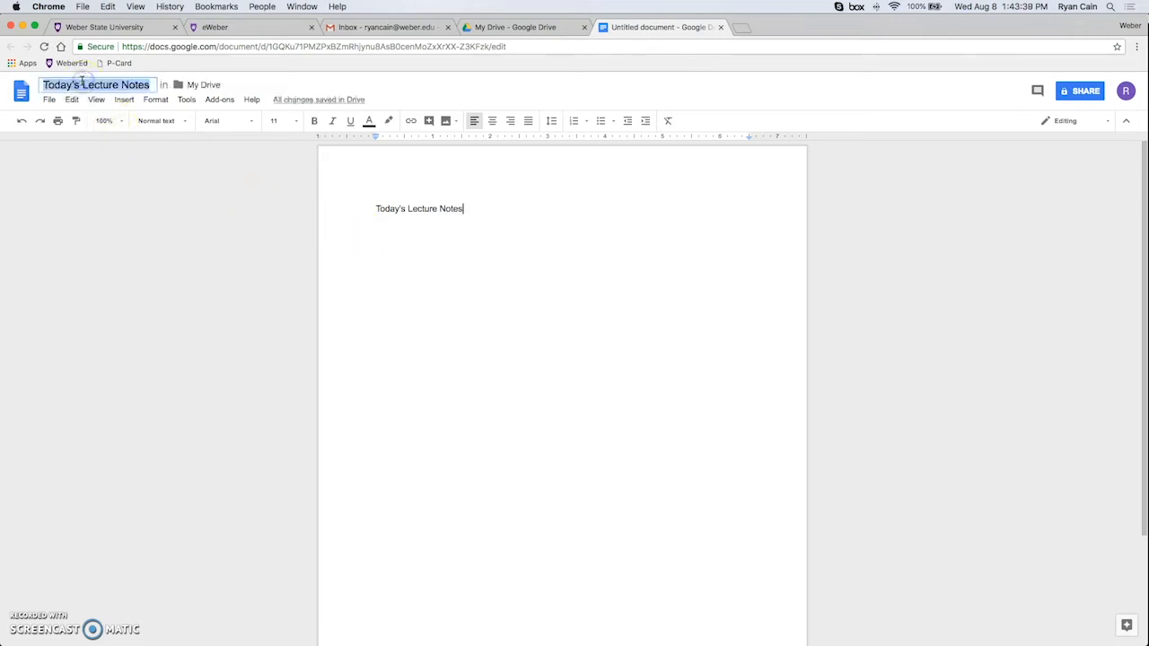
pyautogui.click(507, 218)
# Below the heading, add the bullet 'today we learned about Google Apps for Education'.
pyautogui.press('Return')
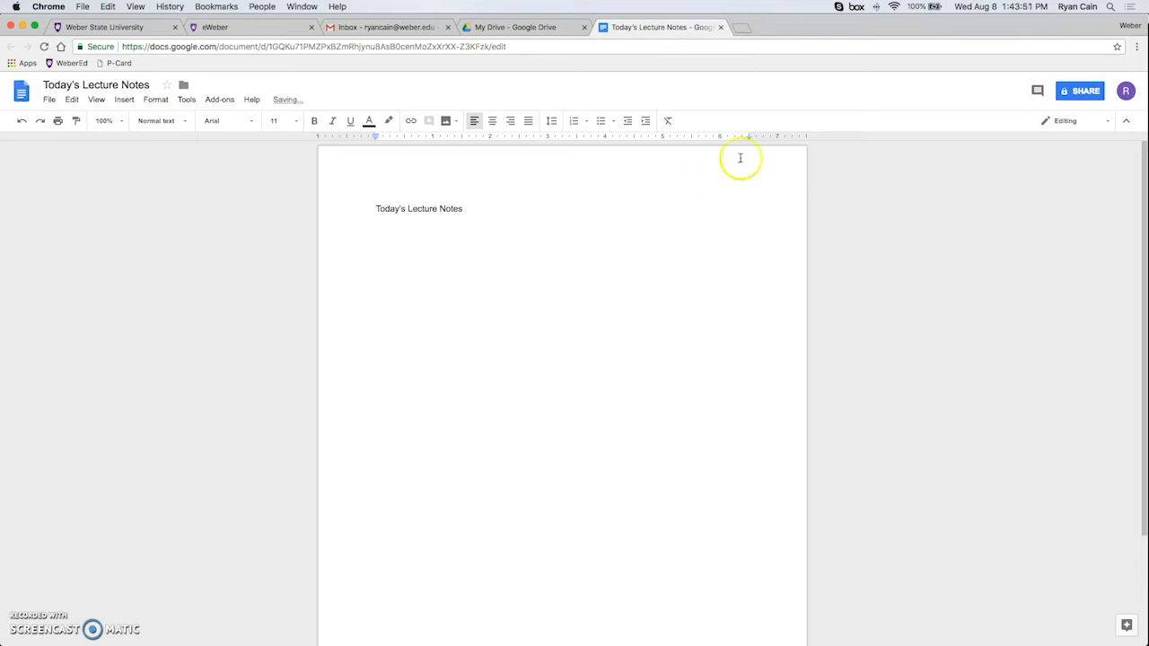
pyautogui.click(601, 121)
pyautogui.write('today we learned about')
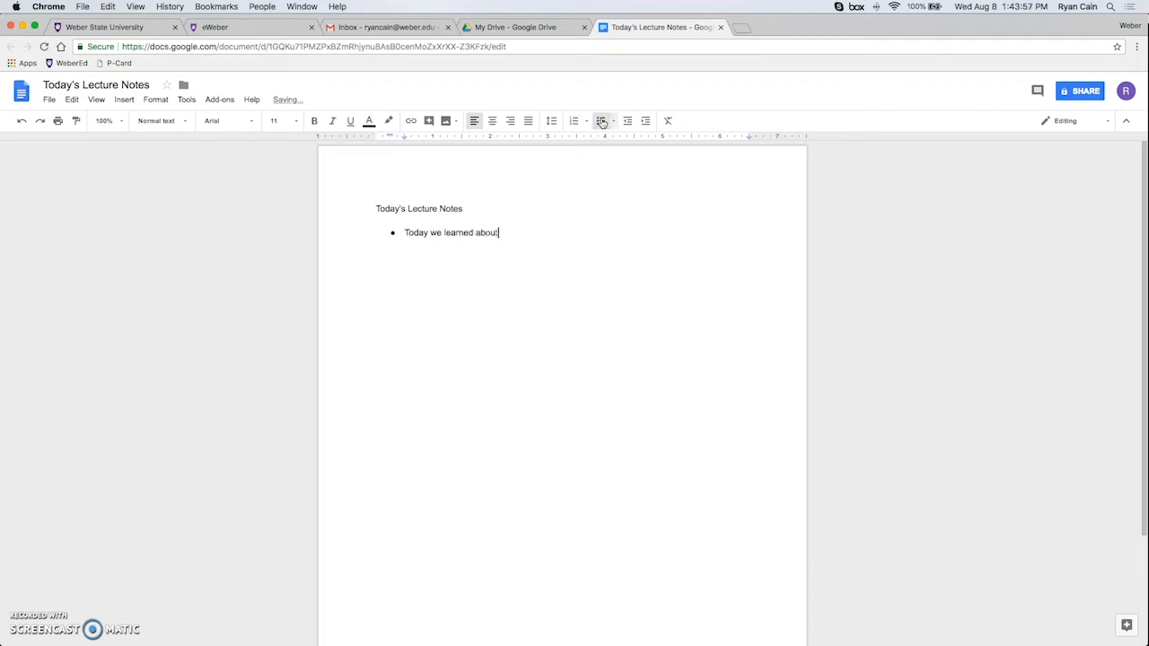
pyautogui.write(' Google Apps for Education')
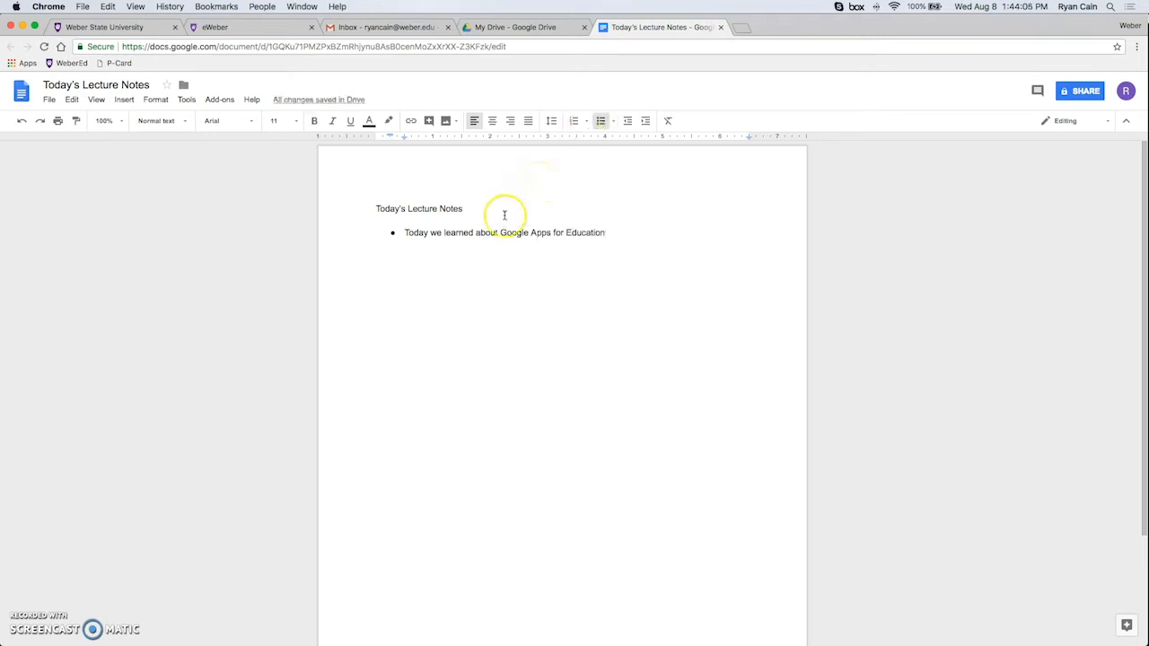
pyautogui.click(505, 254)
pyautogui.click(456, 196)
# Create a 'Tech Ed Class' folder in My Drive and move the document into it.
pyautogui.click(185, 87)
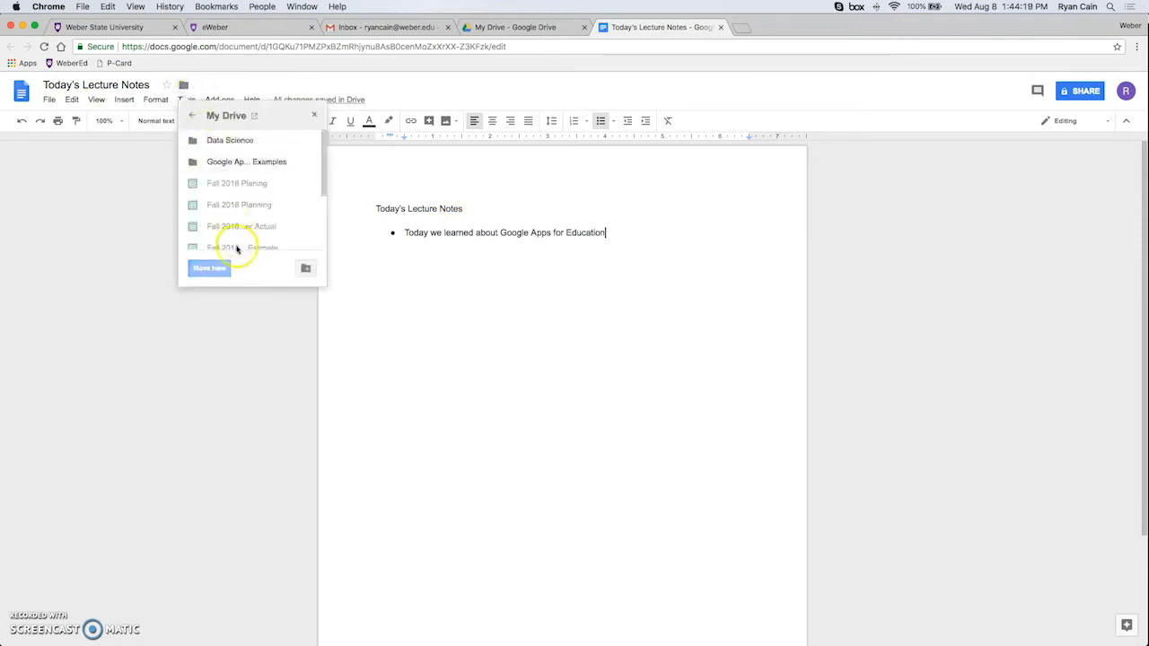
pyautogui.click(243, 145)
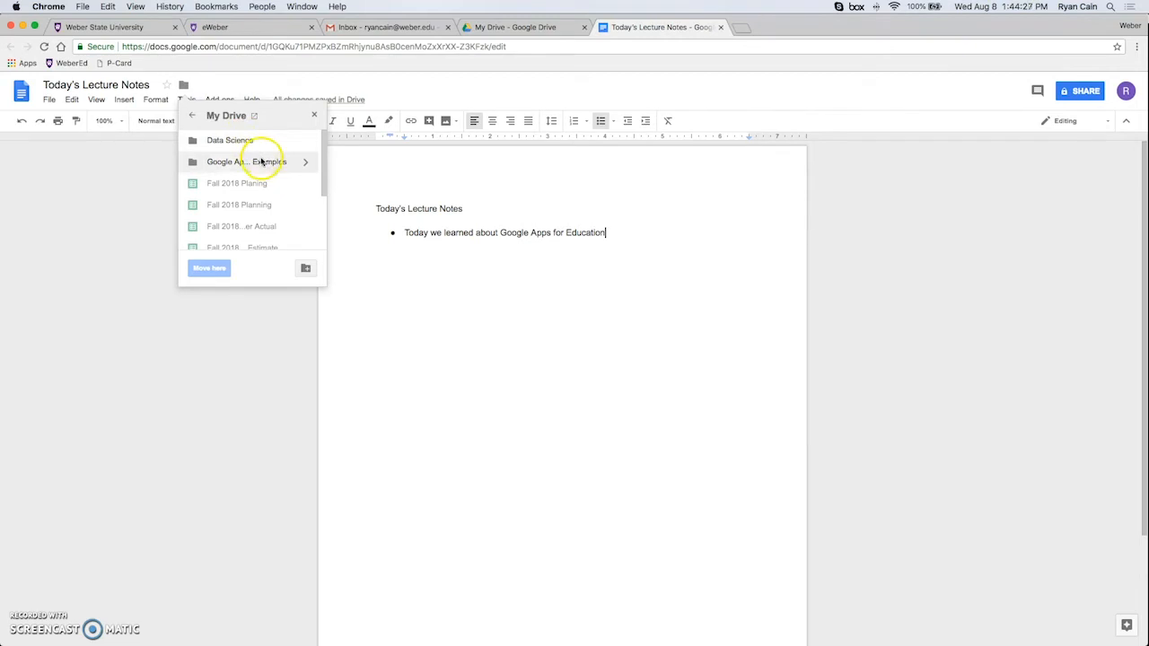
pyautogui.click(304, 267)
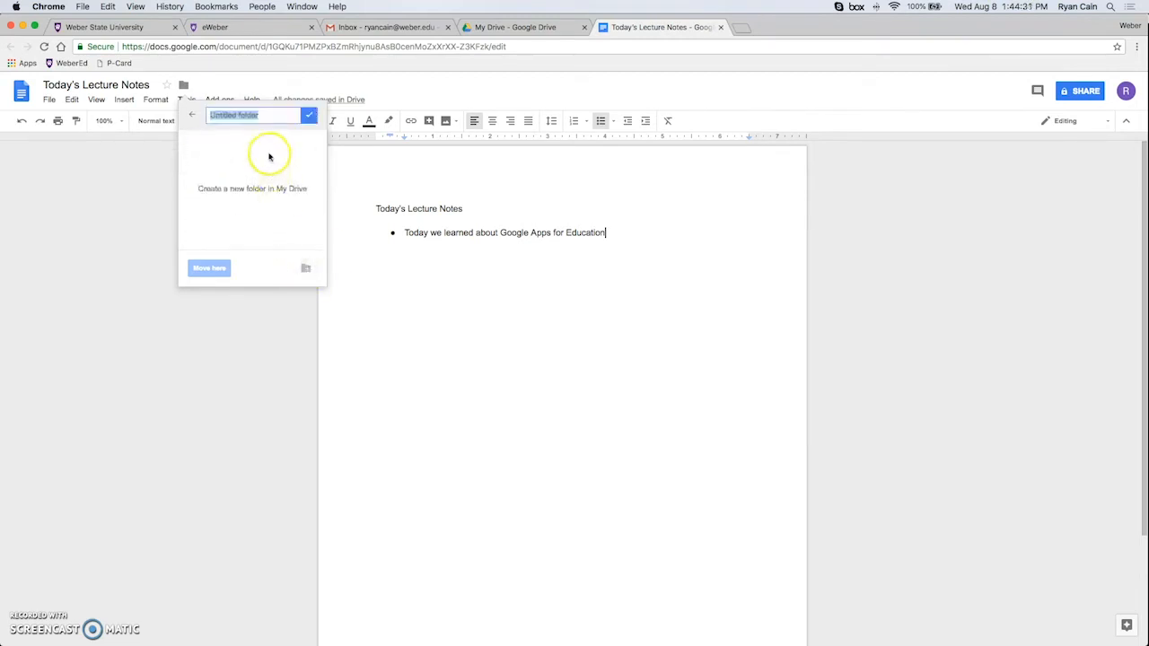
pyautogui.write('Tech Ed Class')
pyautogui.click(309, 116)
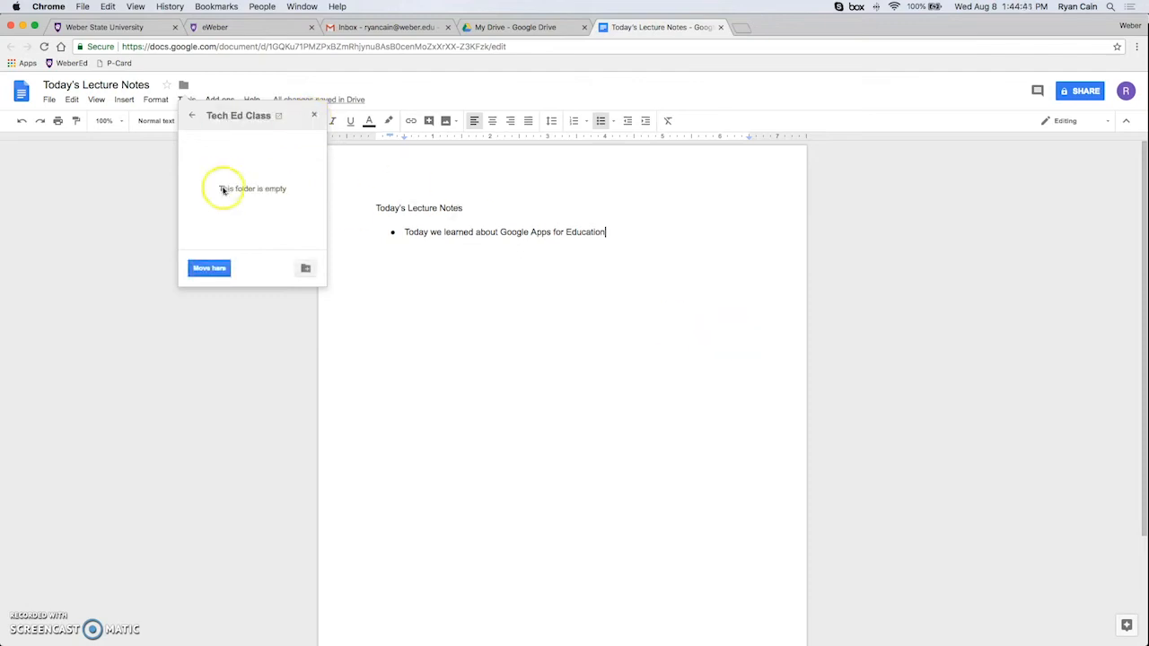
pyautogui.click(211, 271)
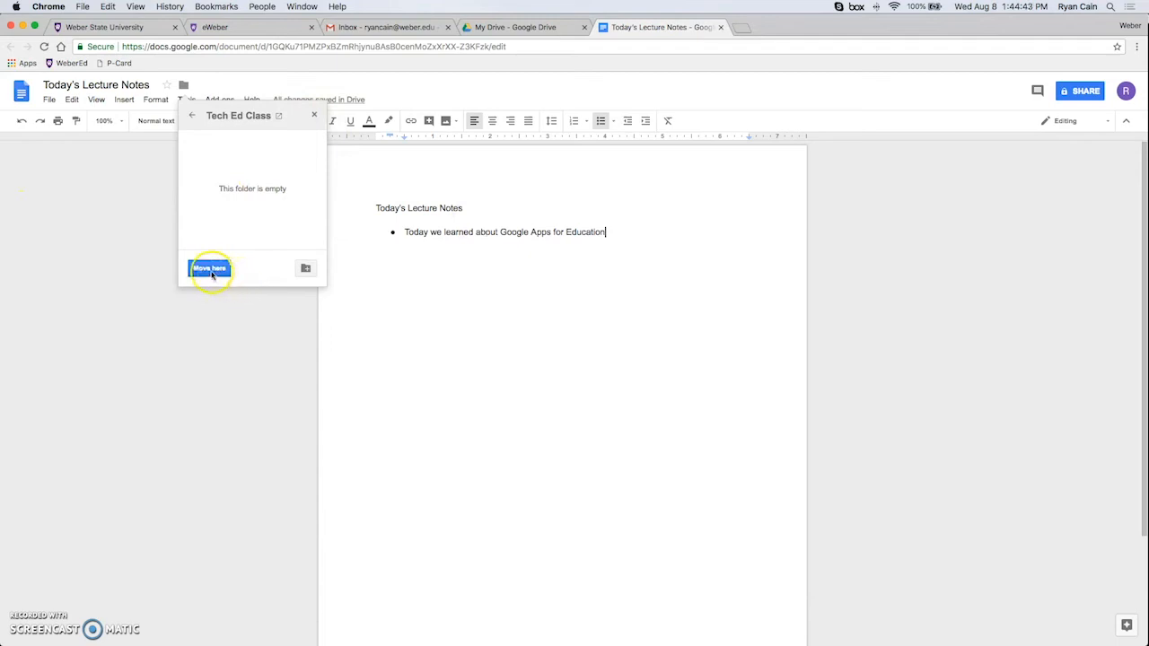
pyautogui.click(213, 269)
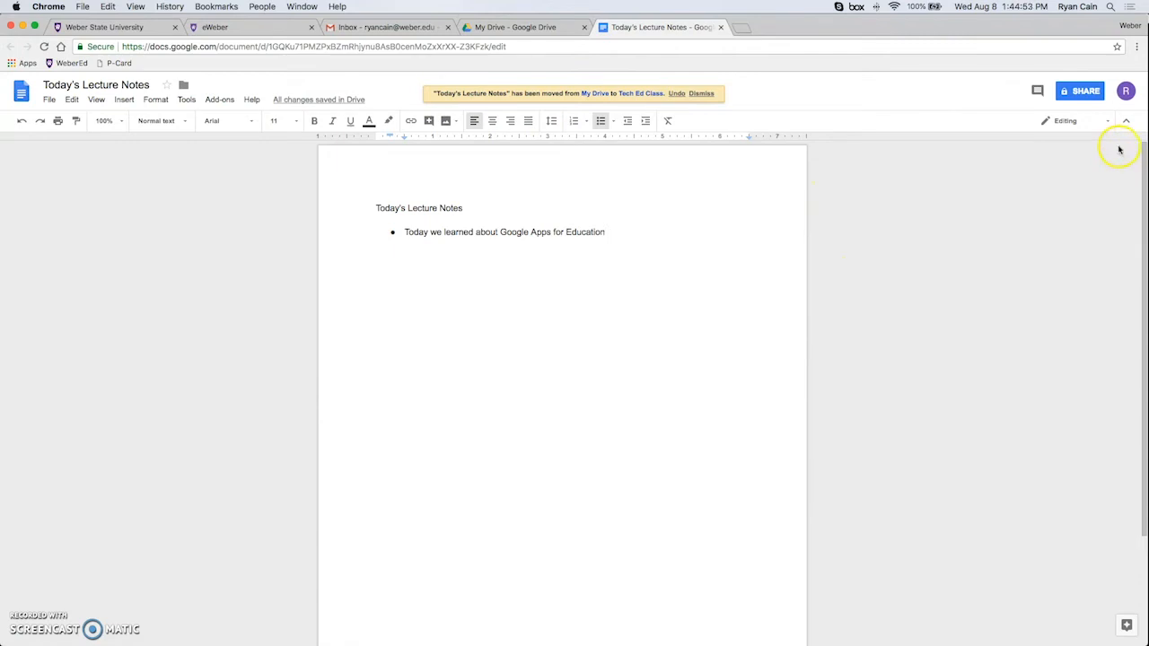
# Share the document with the collaborator's e-mail address and add the note 'Here are today's notes.'.
pyautogui.click(1085, 92)
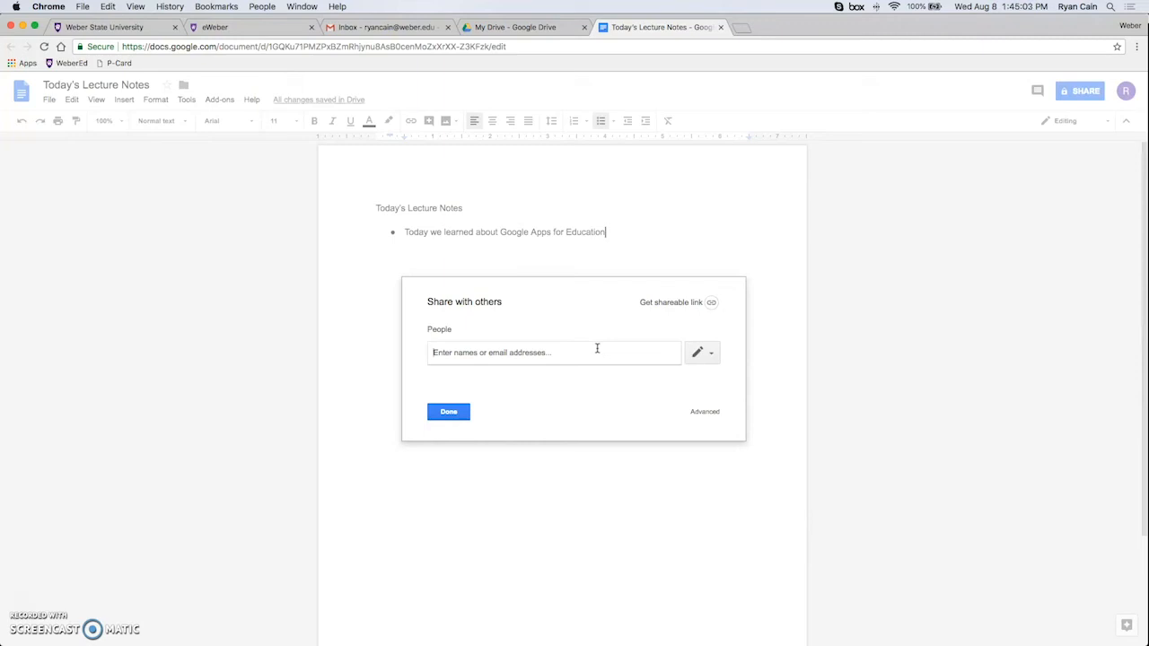
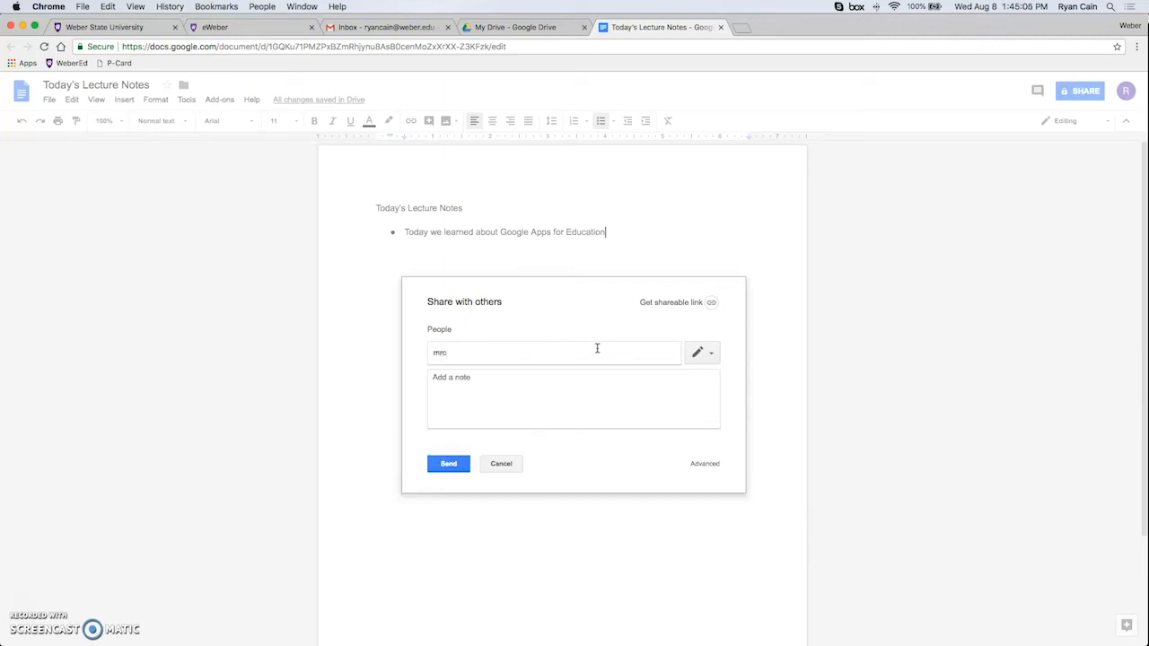
pyautogui.click(569, 400)
pyautogui.write('Here are today')
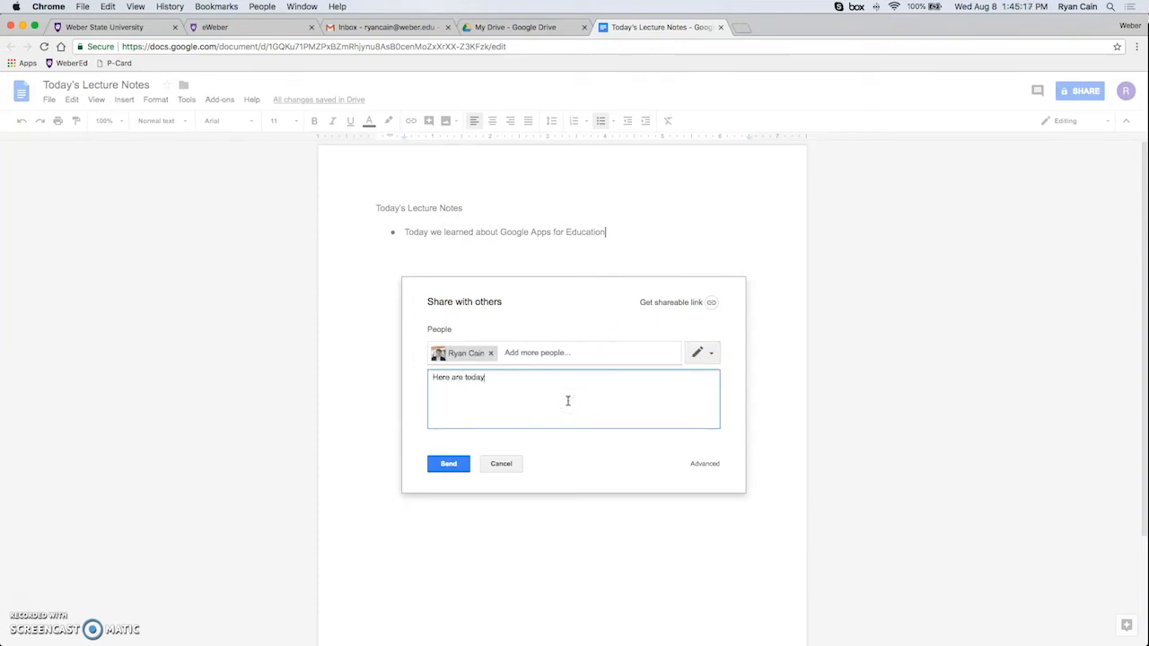
pyautogui.write("'s notes")
# Keep the collaborator's permission at Can edit and open the advanced link sharing options.
pyautogui.click(712, 356)
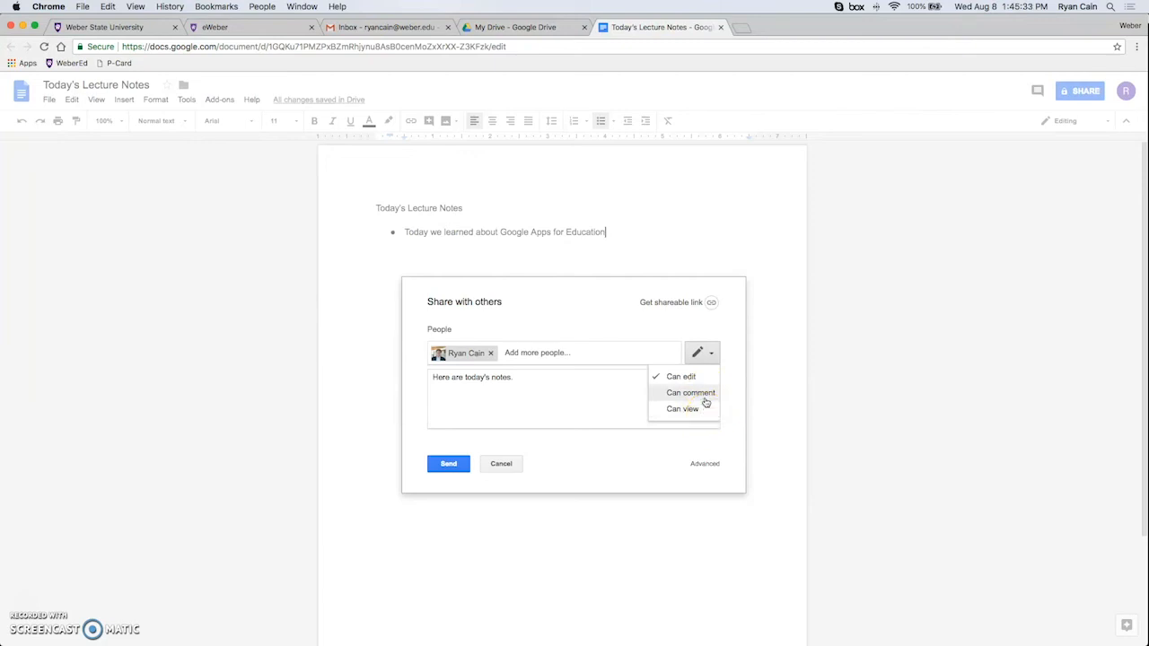
pyautogui.click(704, 381)
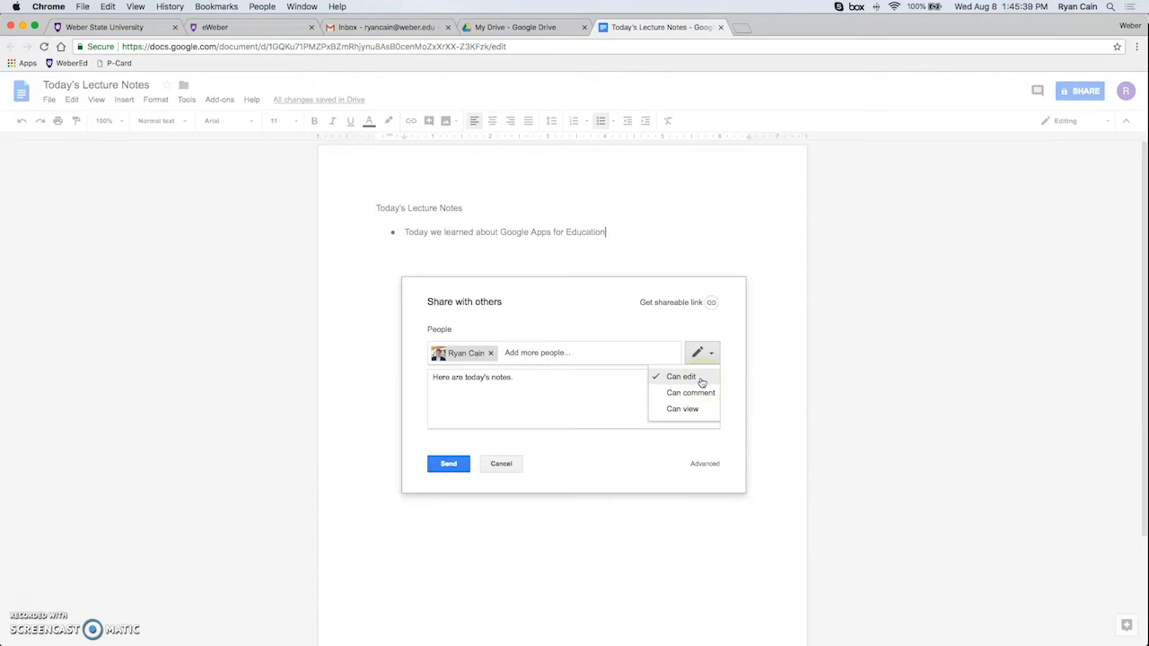
pyautogui.click(698, 378)
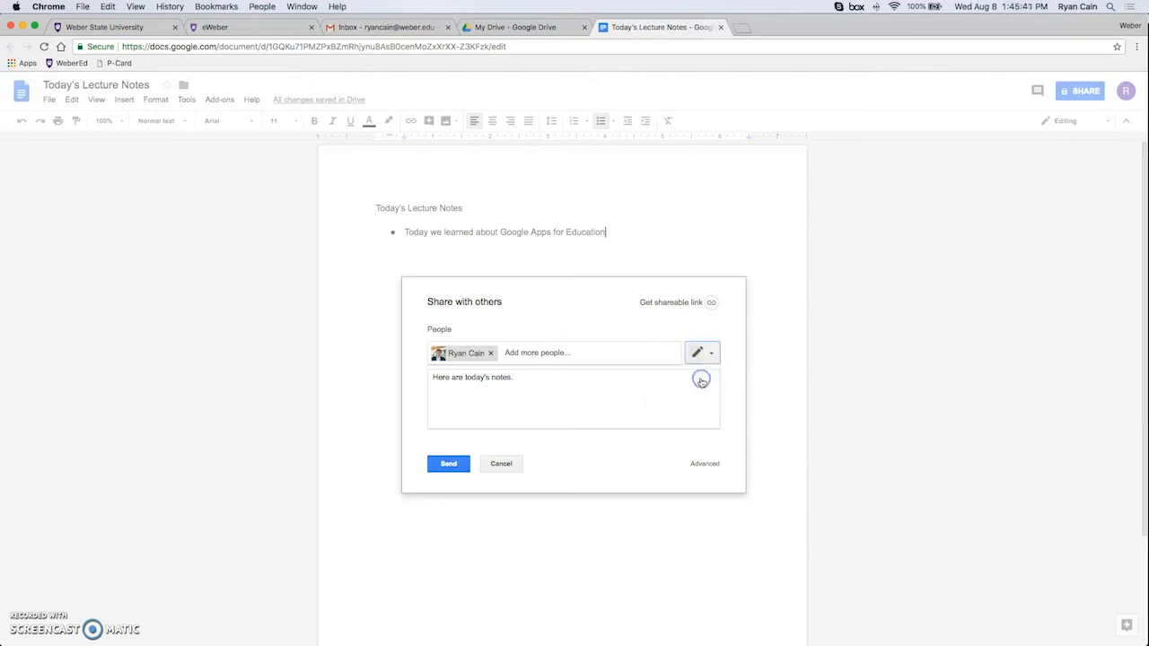
pyautogui.click(705, 464)
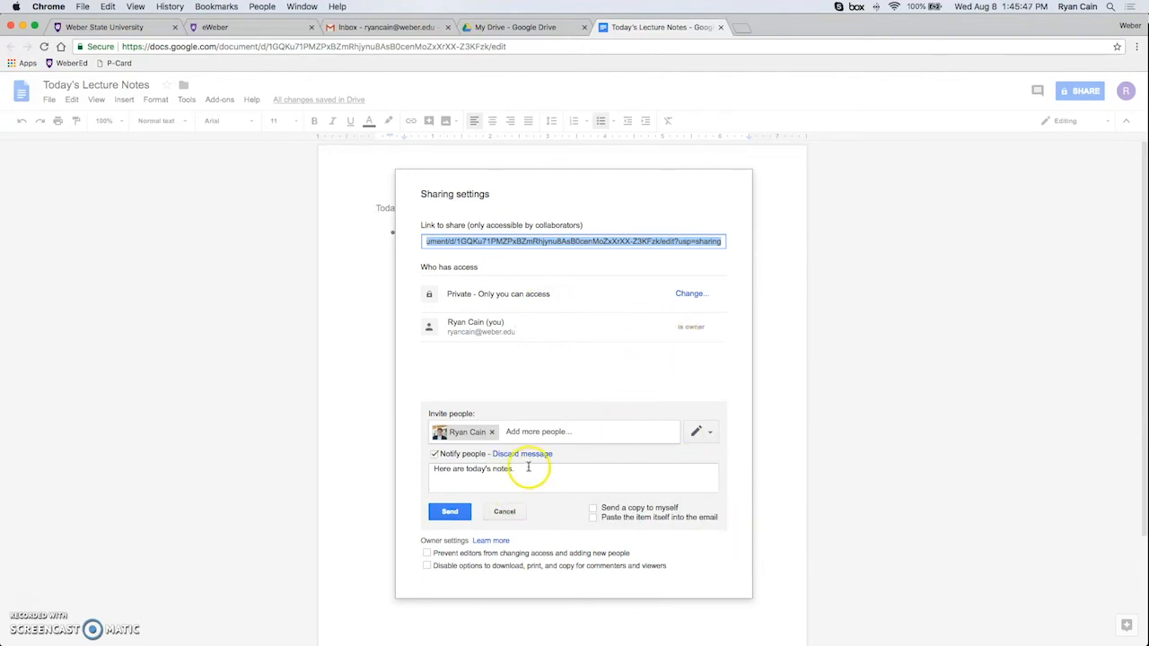
pyautogui.click(690, 294)
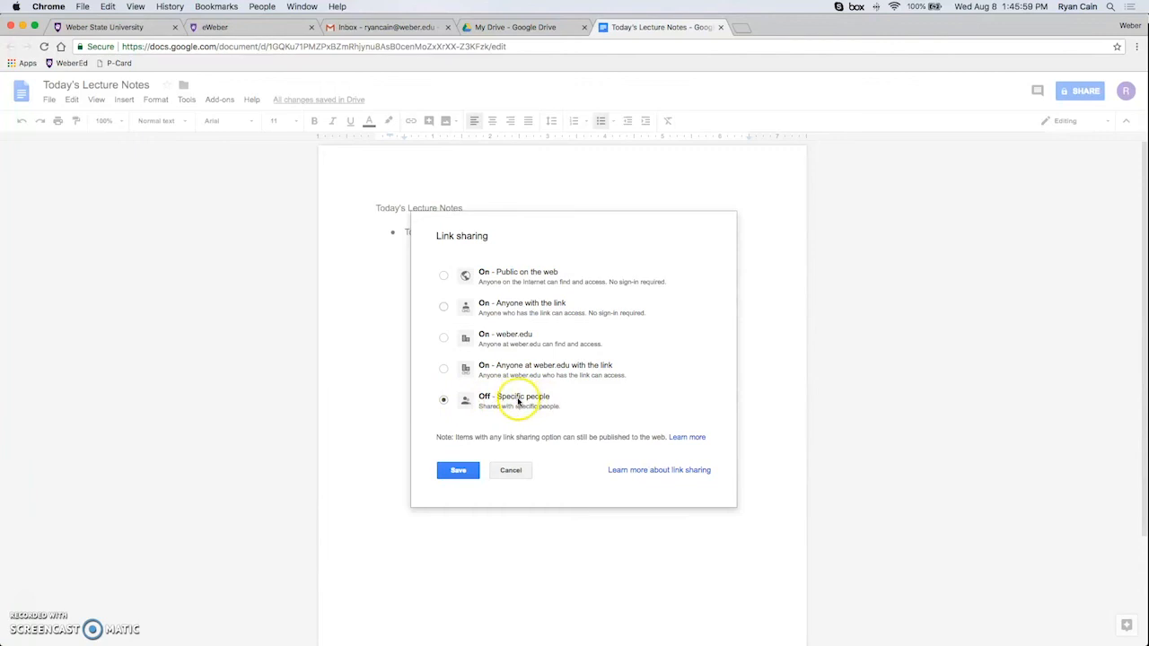
# Save link sharing as Off – specific people and send the invitation.
pyautogui.click(459, 471)
pyautogui.click(451, 488)
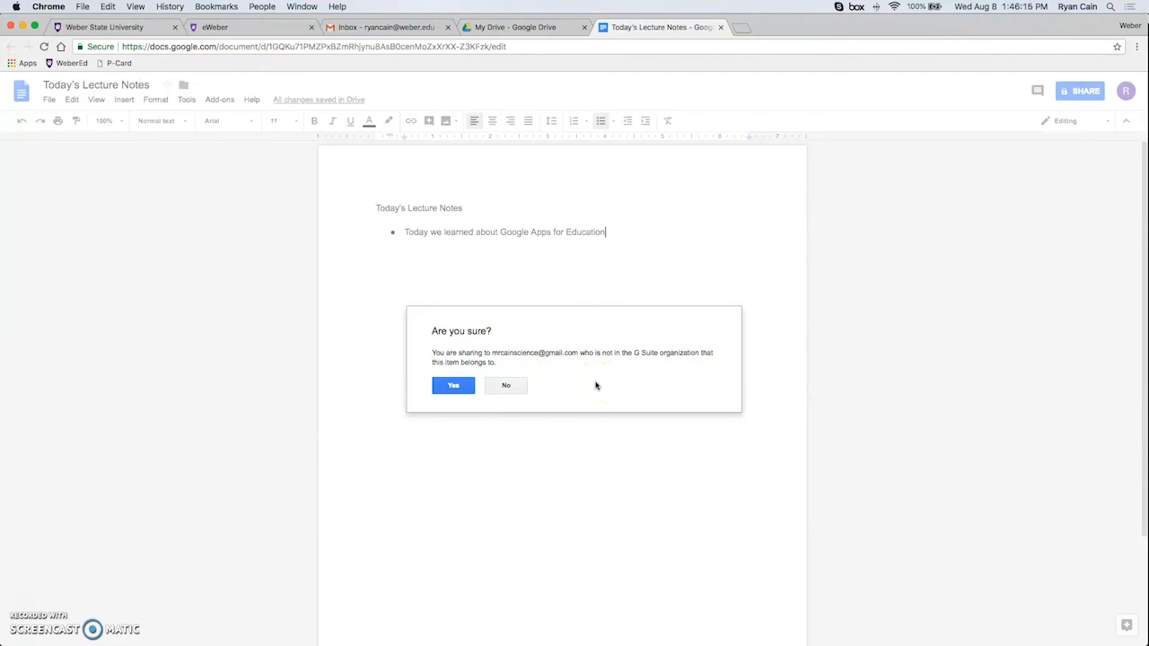
pyautogui.click(462, 388)
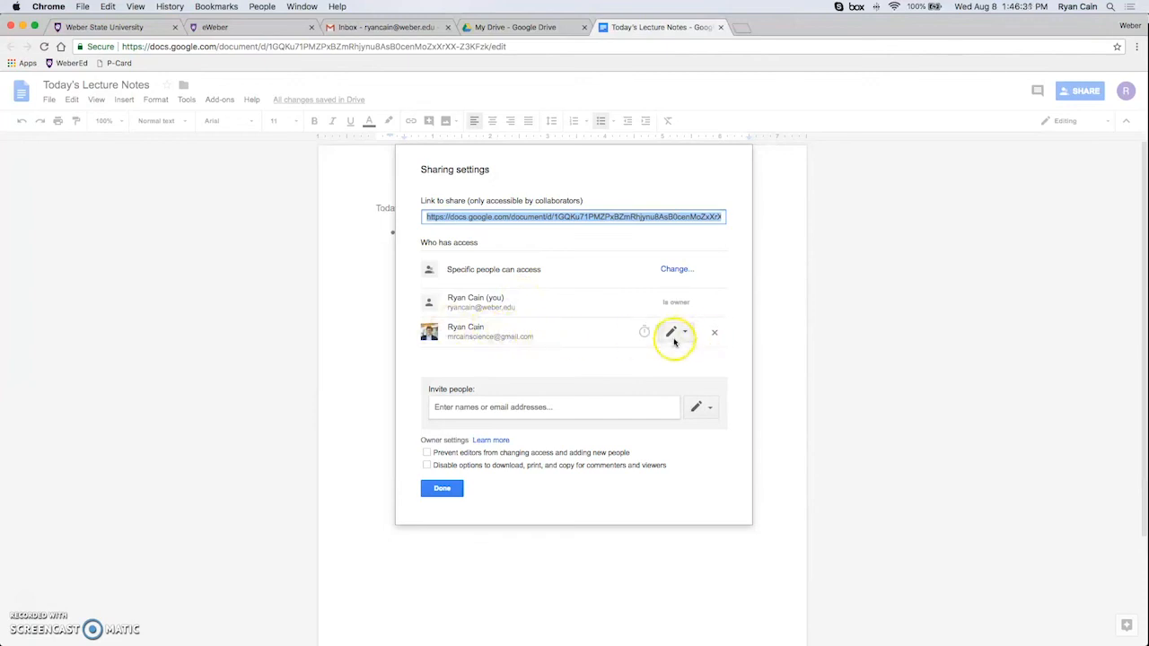
# Confirm sharing outside the organization and close the sharing settings.
pyautogui.click(441, 490)
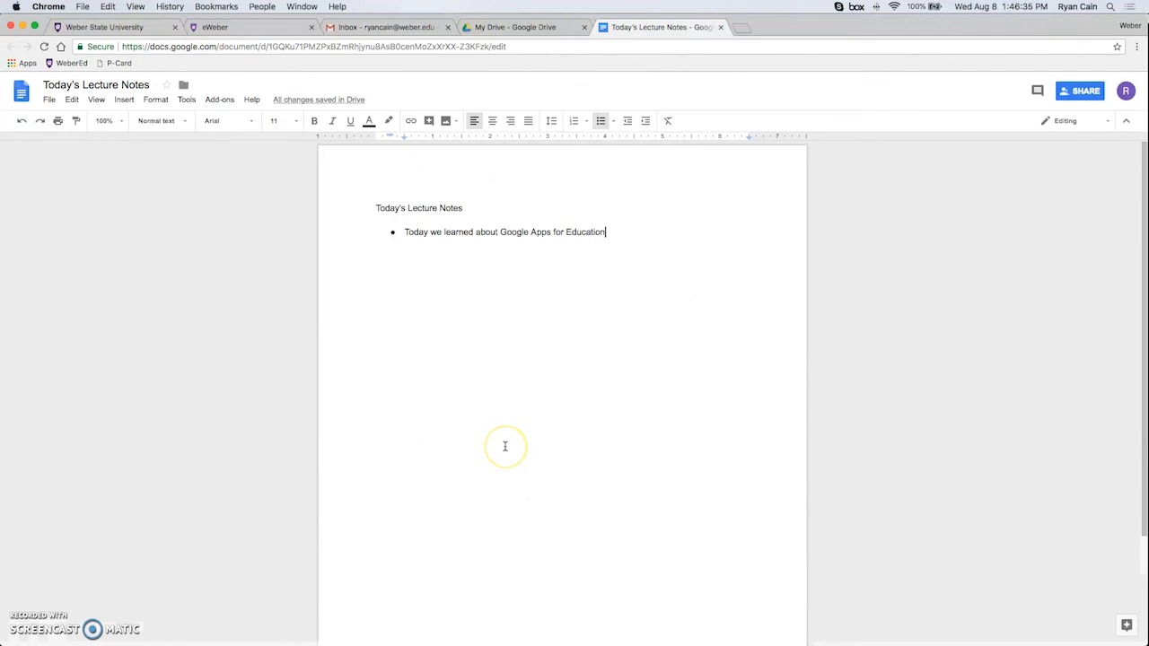
pyautogui.click(534, 445)
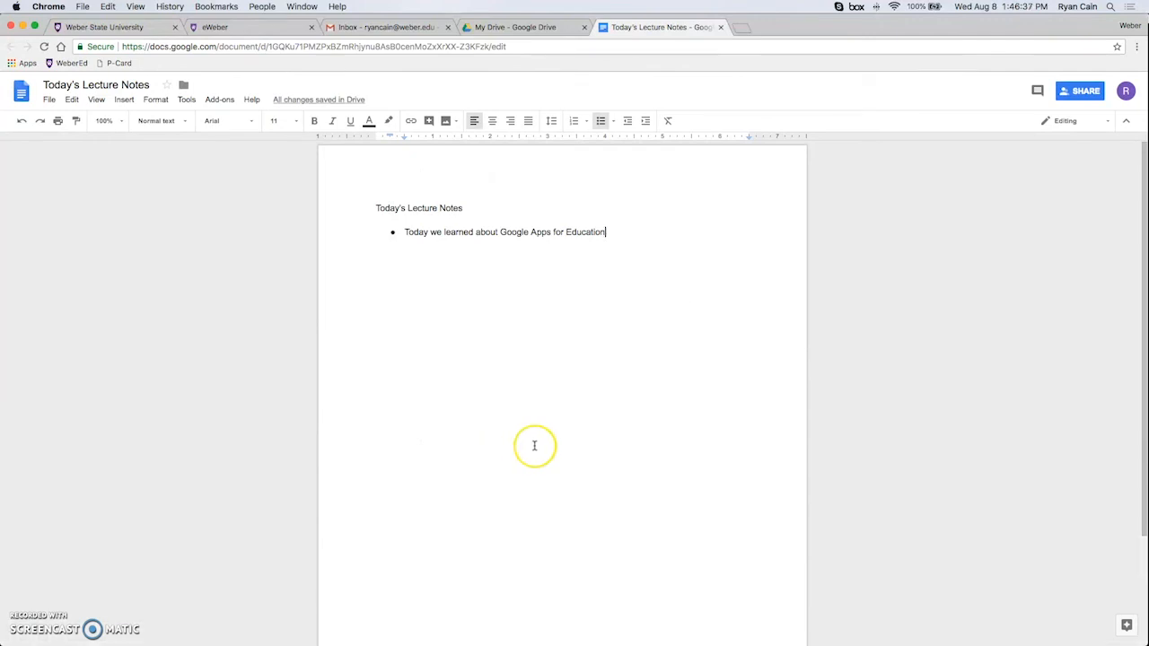